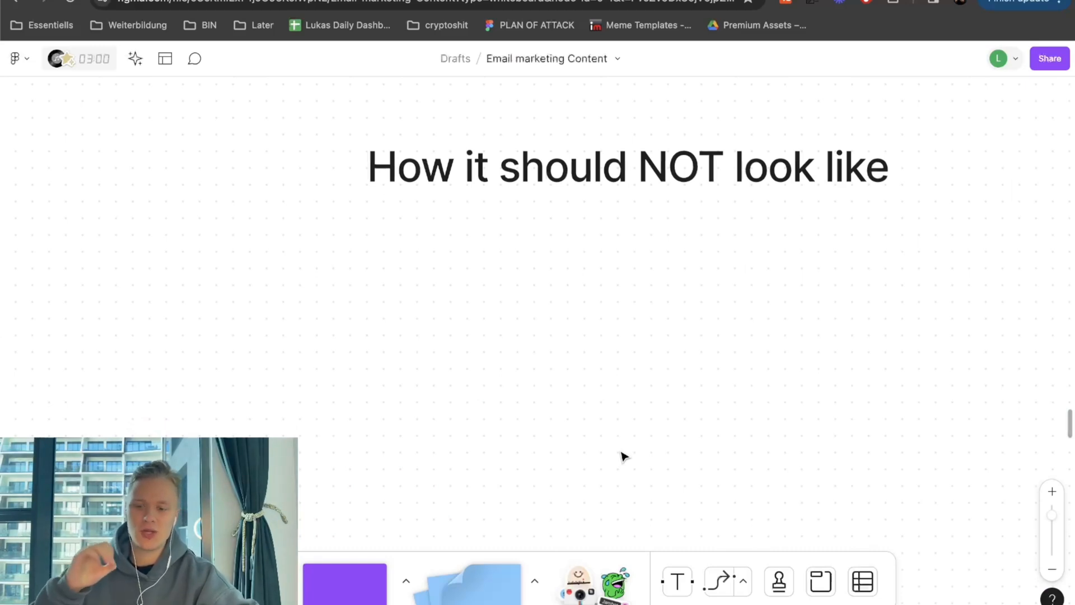
- Add a blue sticky note under "How it should NOT look like" reading "BUY ANOTHER TIME FOR 10% OFF", "CROSSELL" and "IMMEDIATE UPSELL"
{"action": "left_click_drag", "start_coordinate": [488, 581], "coordinate": [548, 296]}
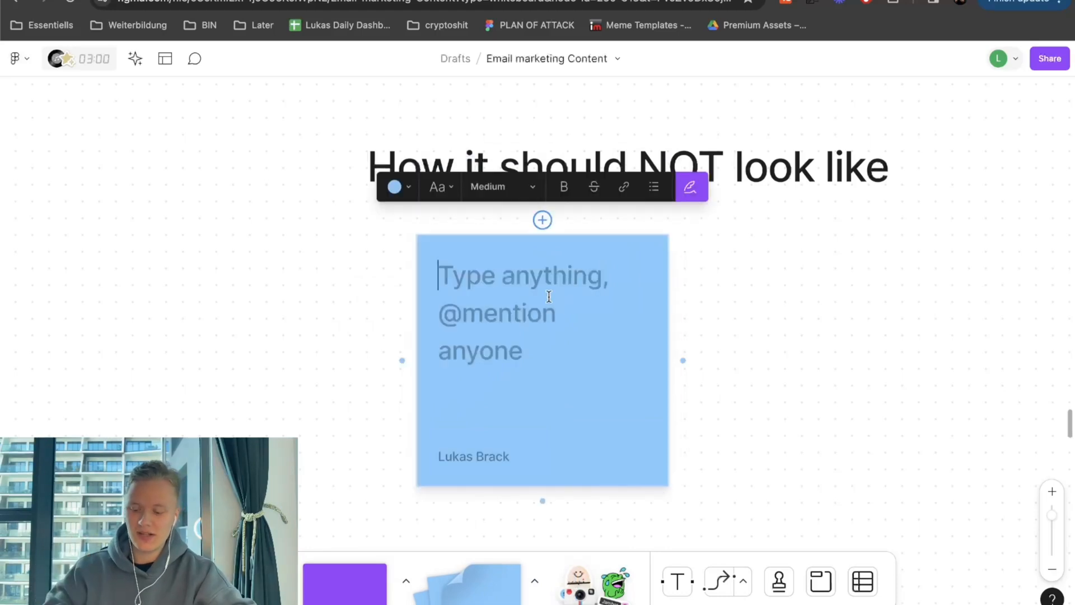
{"action": "type", "text": "BUY ANO"}
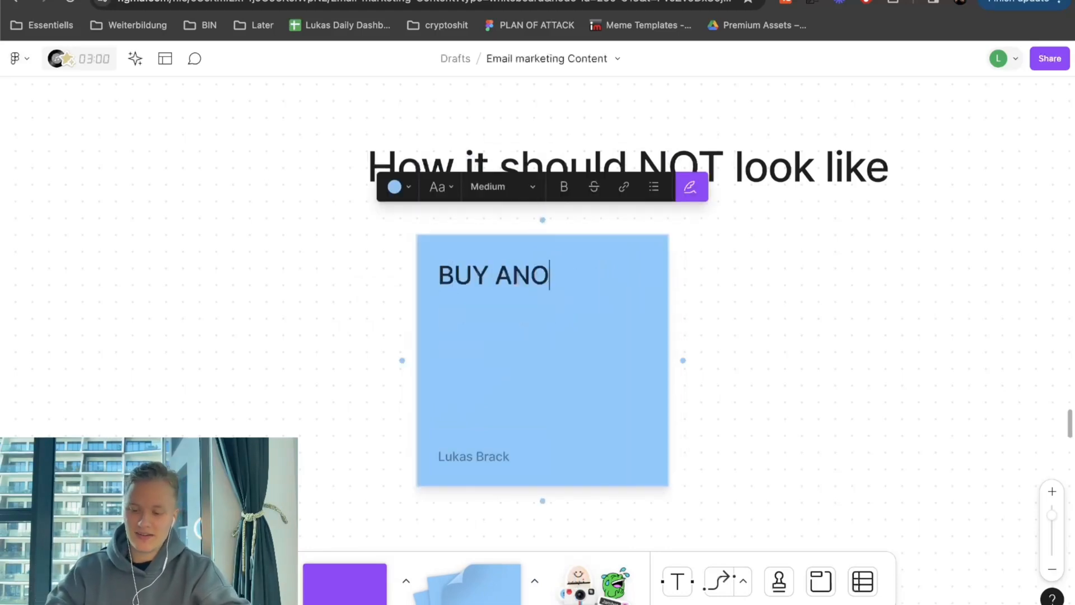
{"action": "type", "text": "THER TIME FOR 10% OFF"}
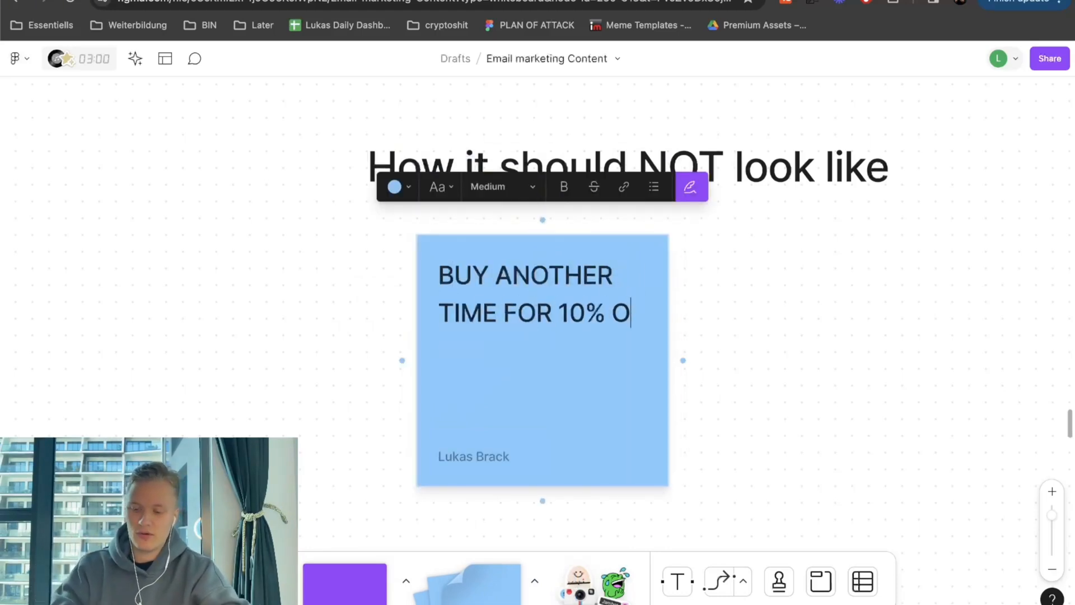
{"action": "key", "text": "Return"}
{"action": "key", "text": "Return"}
{"action": "type", "text": "CROSSELL"}
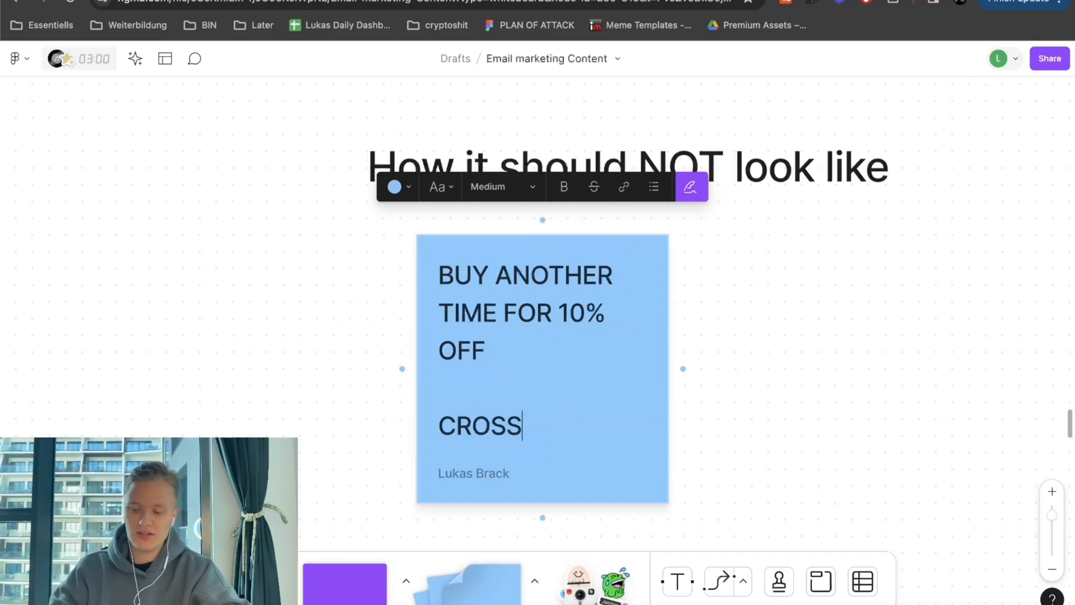
{"action": "key", "text": "Return"}
{"action": "key", "text": "Return"}
{"action": "type", "text": "IM"}
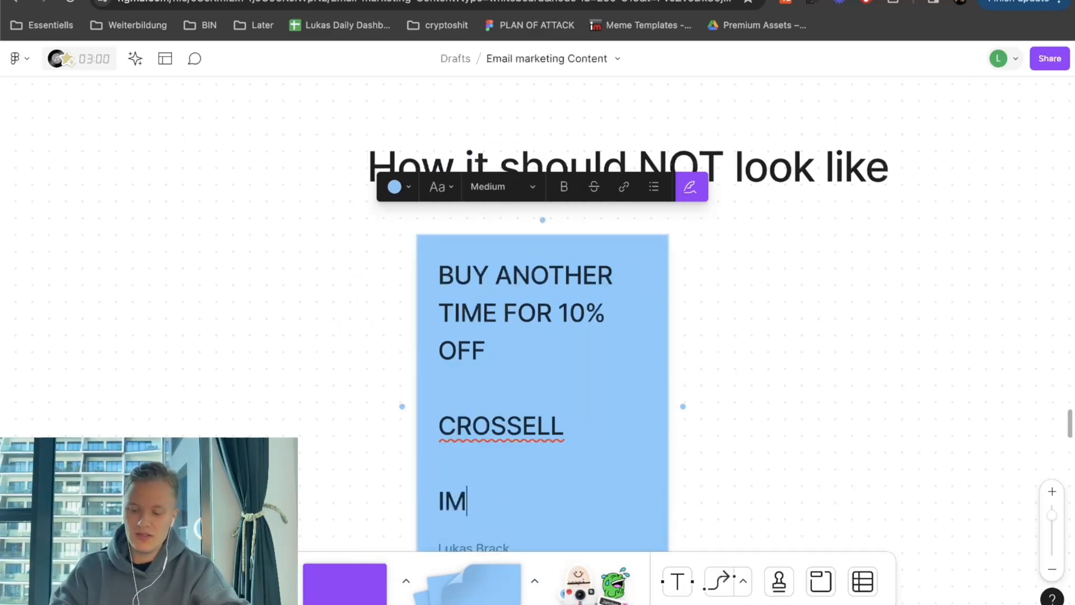
{"action": "type", "text": "MEDIATE UPSELL"}
- Widen the blue sticky note until "BUY ANOTHER TIME FOR 10%" and "IMMEDIATE UPSELL" each fit on one line
{"action": "left_click", "coordinate": [615, 306]}
{"action": "left_click", "coordinate": [674, 381]}
{"action": "left_click", "coordinate": [676, 391]}
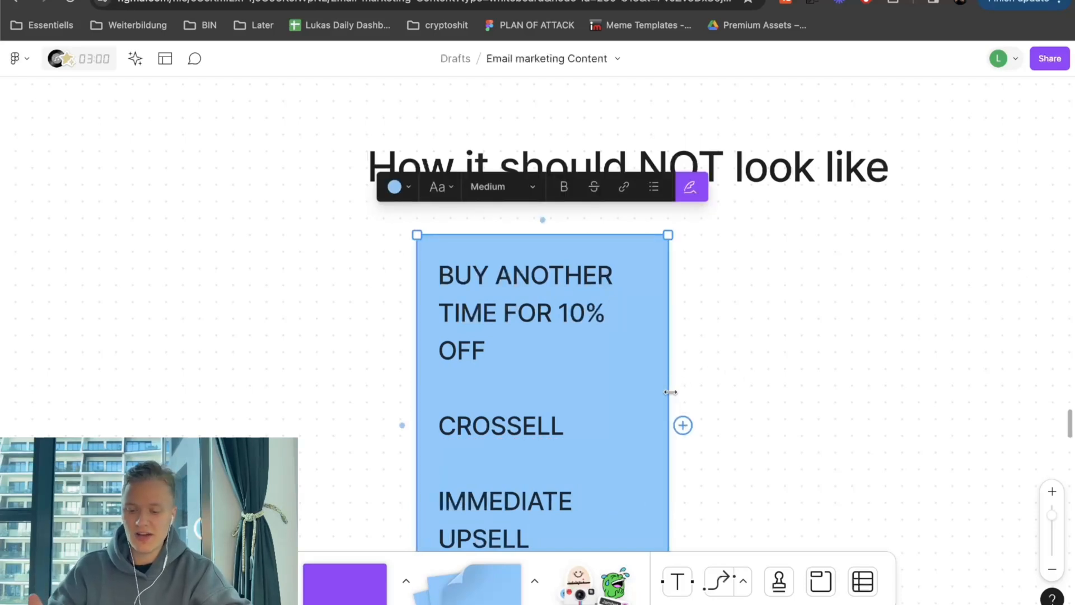
{"action": "left_click_drag", "start_coordinate": [670, 391], "coordinate": [756, 391]}
{"action": "left_click", "coordinate": [906, 332]}
{"action": "left_click_drag", "start_coordinate": [665, 332], "coordinate": [650, 320]}
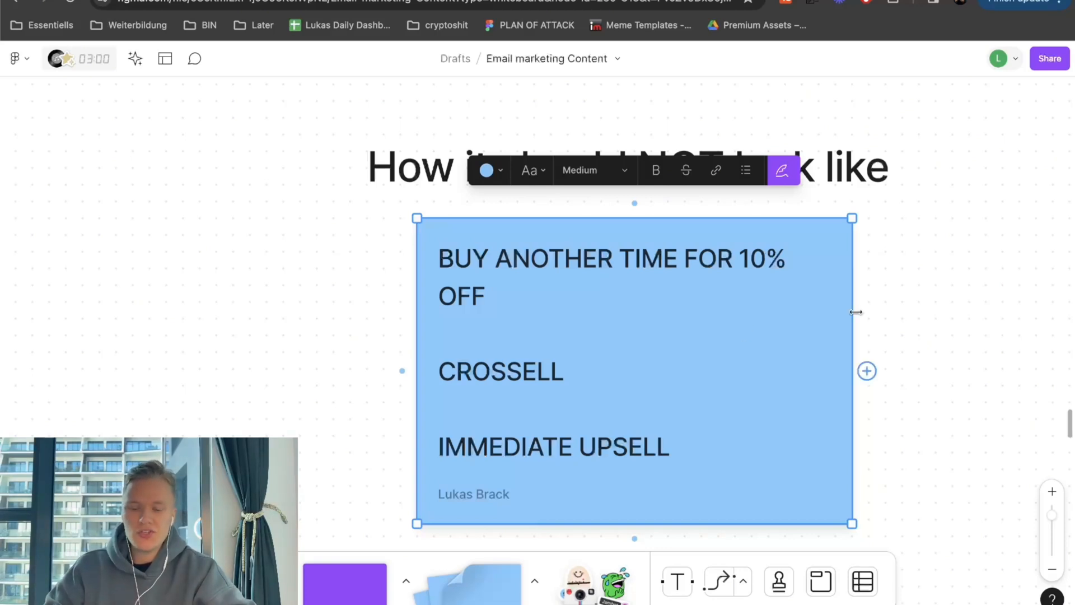
{"action": "left_click", "coordinate": [916, 312]}
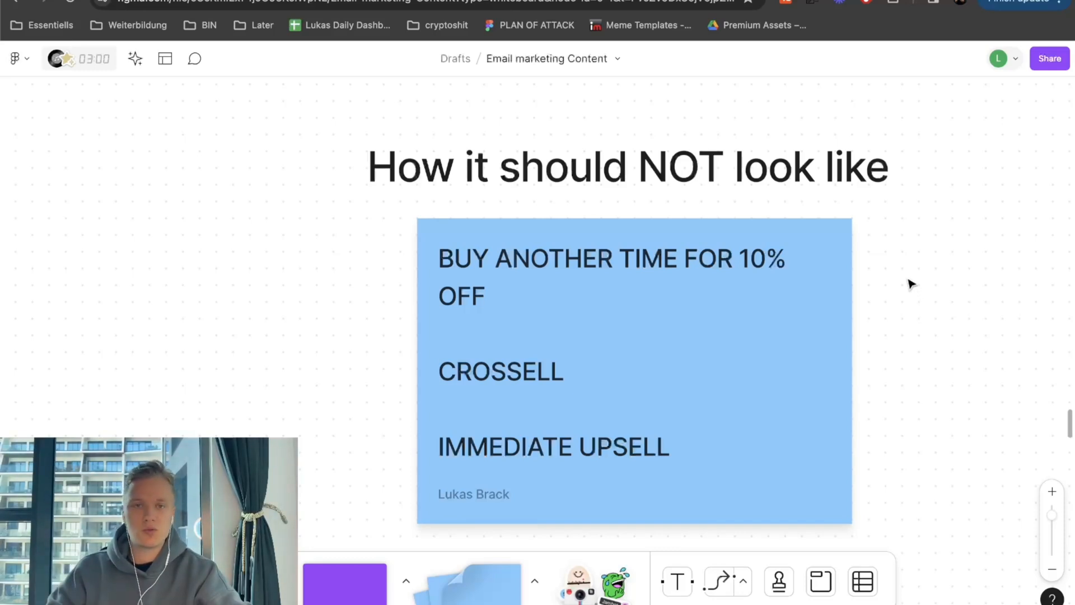
- Examine the recommended email sequence and the green "Things to keep in mind" sticky note
{"action": "scroll", "coordinate": [912, 283], "scroll_direction": "down", "scroll_amount": 7}
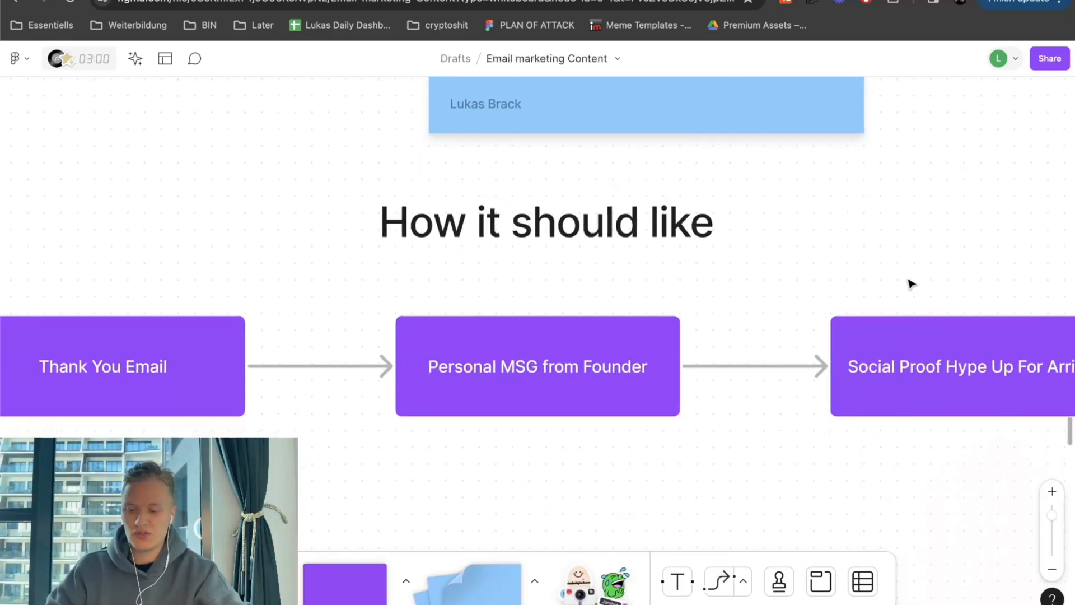
{"action": "scroll", "coordinate": [912, 284], "scroll_direction": "left", "scroll_amount": 1}
{"action": "scroll", "coordinate": [912, 284], "scroll_direction": "down", "scroll_amount": 4}
{"action": "scroll", "coordinate": [912, 284], "scroll_direction": "right", "scroll_amount": 6}
{"action": "scroll", "coordinate": [911, 283], "scroll_direction": "up", "scroll_amount": 2}
{"action": "scroll", "coordinate": [911, 284], "scroll_direction": "up", "scroll_amount": 1}
{"action": "scroll", "coordinate": [912, 284], "scroll_direction": "right", "scroll_amount": 1}
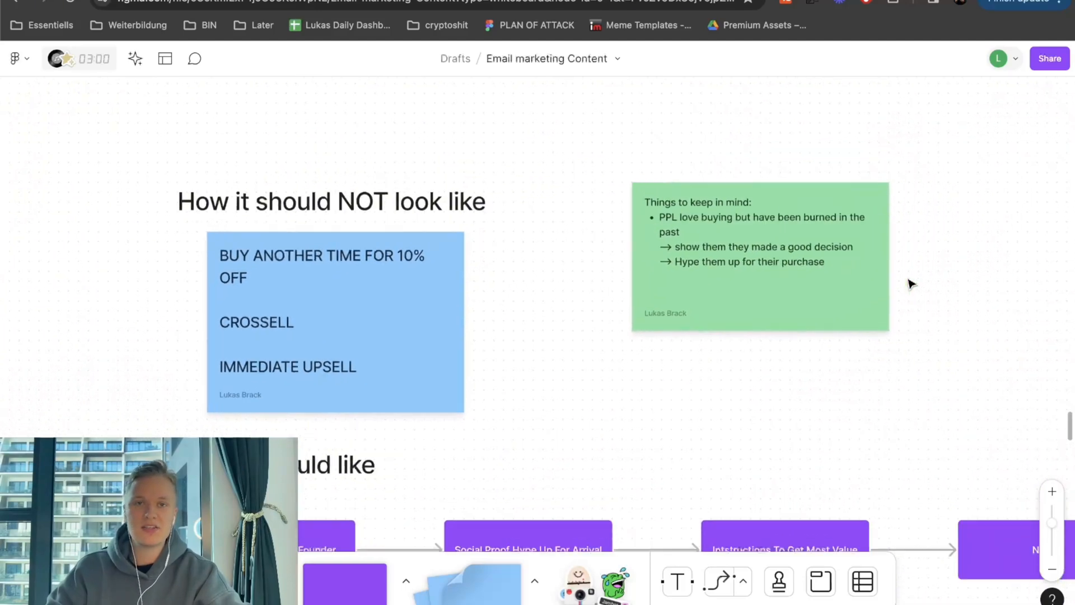
{"action": "scroll", "coordinate": [911, 284], "scroll_direction": "up", "scroll_amount": 5}
{"action": "scroll", "coordinate": [911, 284], "scroll_direction": "down", "scroll_amount": 1}
{"action": "scroll", "coordinate": [859, 437], "scroll_direction": "up", "scroll_amount": 3}
{"action": "scroll", "coordinate": [859, 437], "scroll_direction": "right", "scroll_amount": 1}
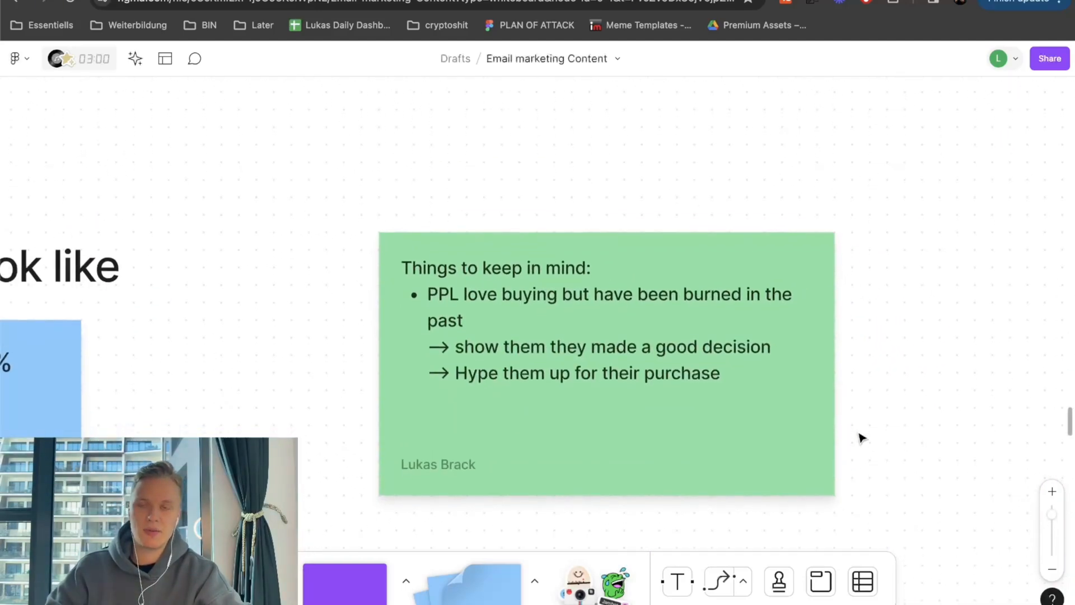
{"action": "scroll", "coordinate": [859, 436], "scroll_direction": "down", "scroll_amount": 2}
{"action": "scroll", "coordinate": [861, 437], "scroll_direction": "up", "scroll_amount": 2}
{"action": "scroll", "coordinate": [861, 437], "scroll_direction": "down", "scroll_amount": 1}
{"action": "scroll", "coordinate": [861, 437], "scroll_direction": "up", "scroll_amount": 1}
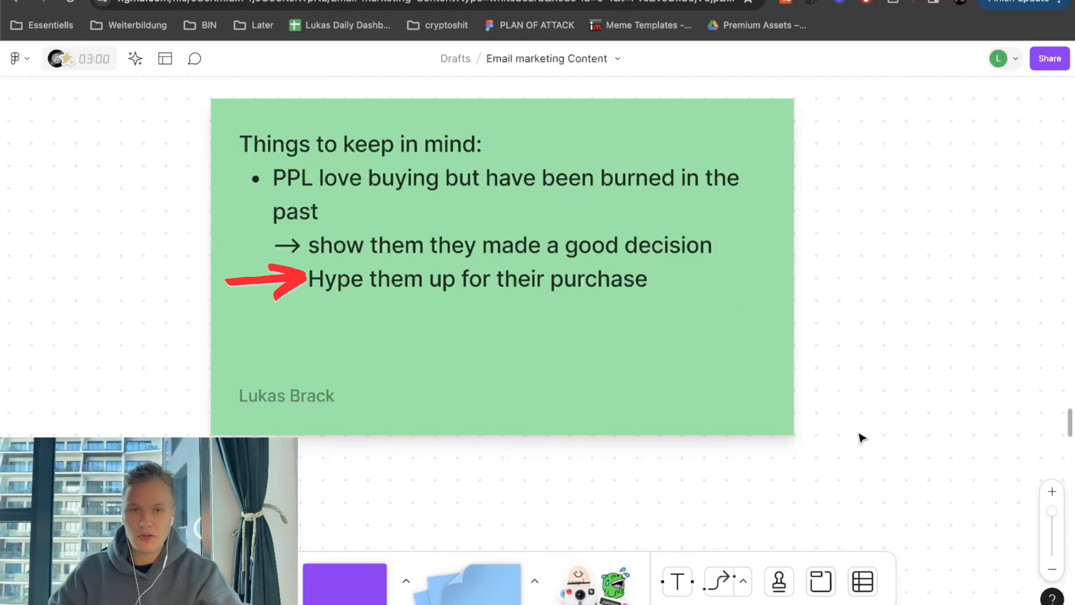
- Add the line "→ remove buying remorse" at the end of the green "Things to keep in mind" note
{"action": "left_click", "coordinate": [683, 296]}
{"action": "left_click", "coordinate": [683, 295]}
{"action": "key", "text": "Return"}
{"action": "key", "text": "Return"}
{"action": "key", "text": "Return"}
{"action": "key", "text": "BackSpace"}
{"action": "type", "text": "--Y "}
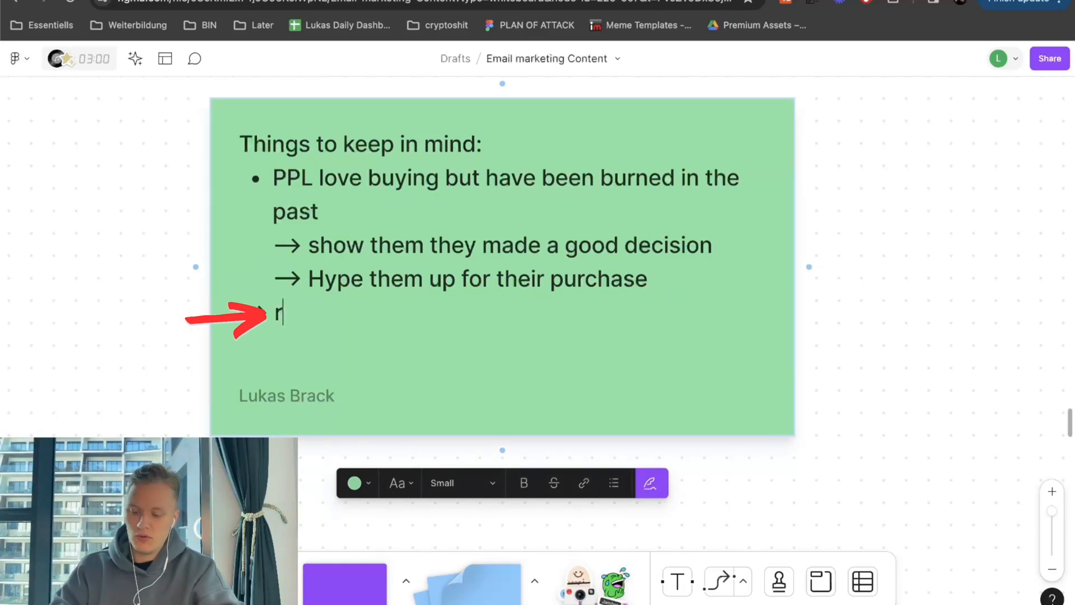
{"action": "type", "text": "remove buying remorse"}
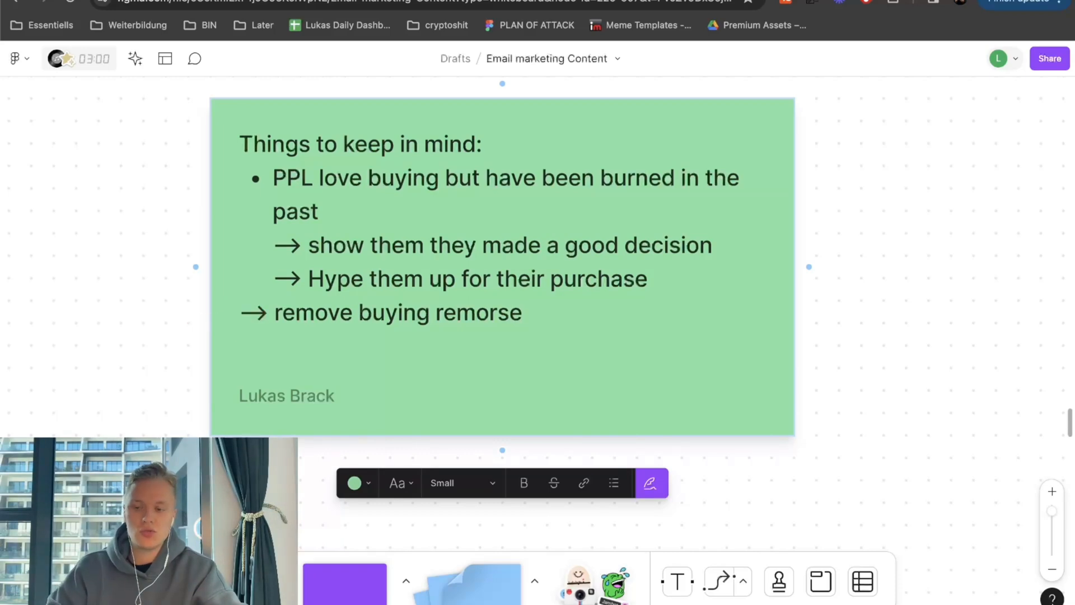
- Examine the start of the recommended sequence at the "Thank You Email" box
{"action": "scroll", "coordinate": [417, 364], "scroll_direction": "left", "scroll_amount": 10}
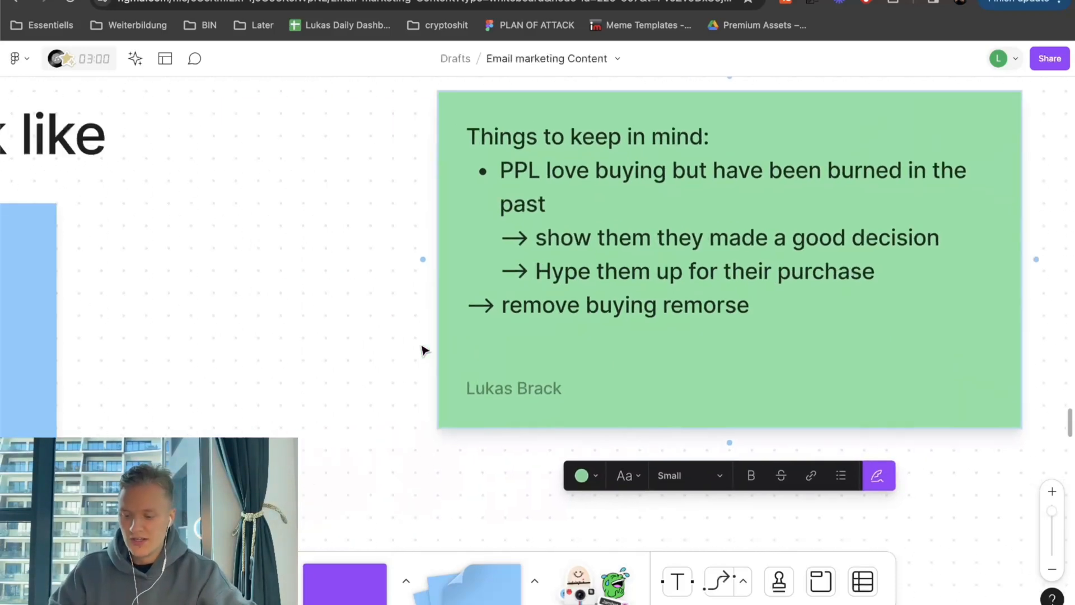
{"action": "scroll", "coordinate": [422, 350], "scroll_direction": "down", "scroll_amount": 10}
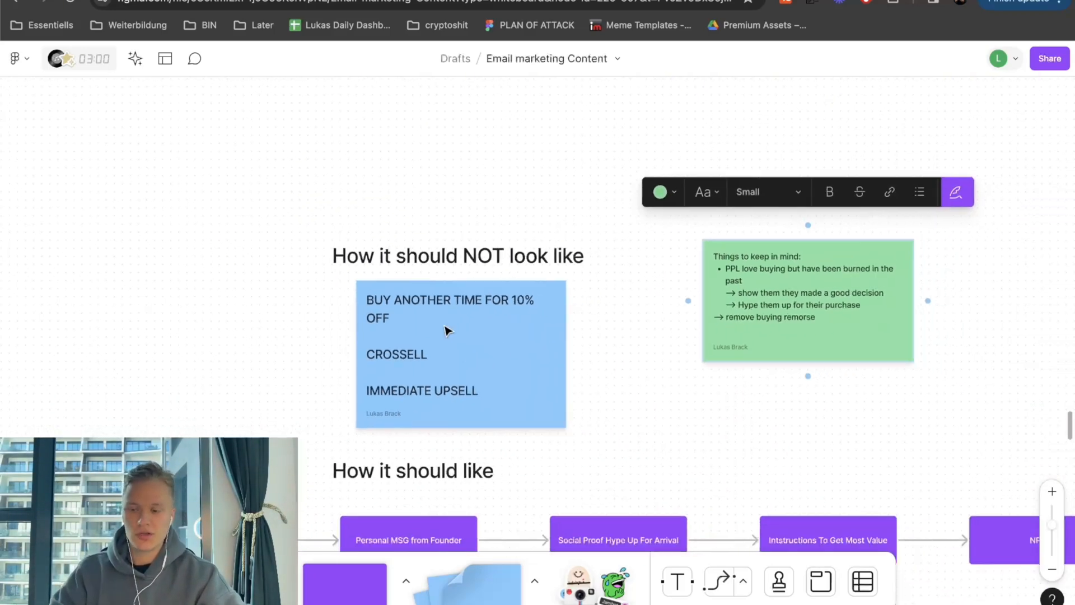
{"action": "scroll", "coordinate": [448, 328], "scroll_direction": "down", "scroll_amount": 2}
{"action": "scroll", "coordinate": [448, 328], "scroll_direction": "left", "scroll_amount": 2}
{"action": "scroll", "coordinate": [448, 329], "scroll_direction": "down", "scroll_amount": 5}
{"action": "scroll", "coordinate": [448, 329], "scroll_direction": "left", "scroll_amount": 3}
{"action": "scroll", "coordinate": [445, 329], "scroll_direction": "up", "scroll_amount": 5}
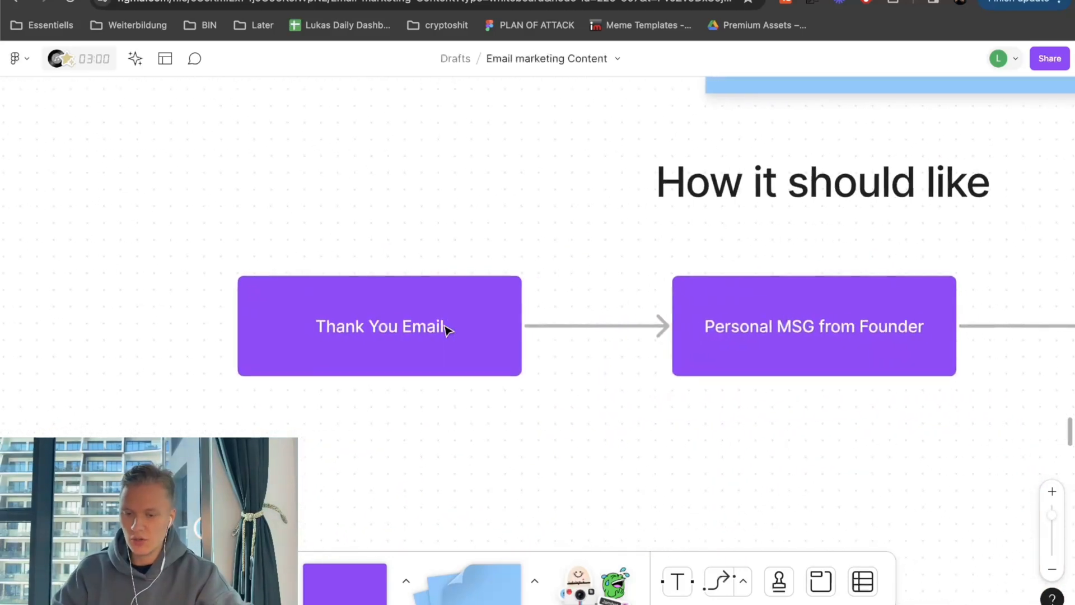
- Switch to Klaviyo and create a flow from scratch named "THANK YOU SEQUENCE"
{"action": "left_click", "coordinate": [336, 0]}
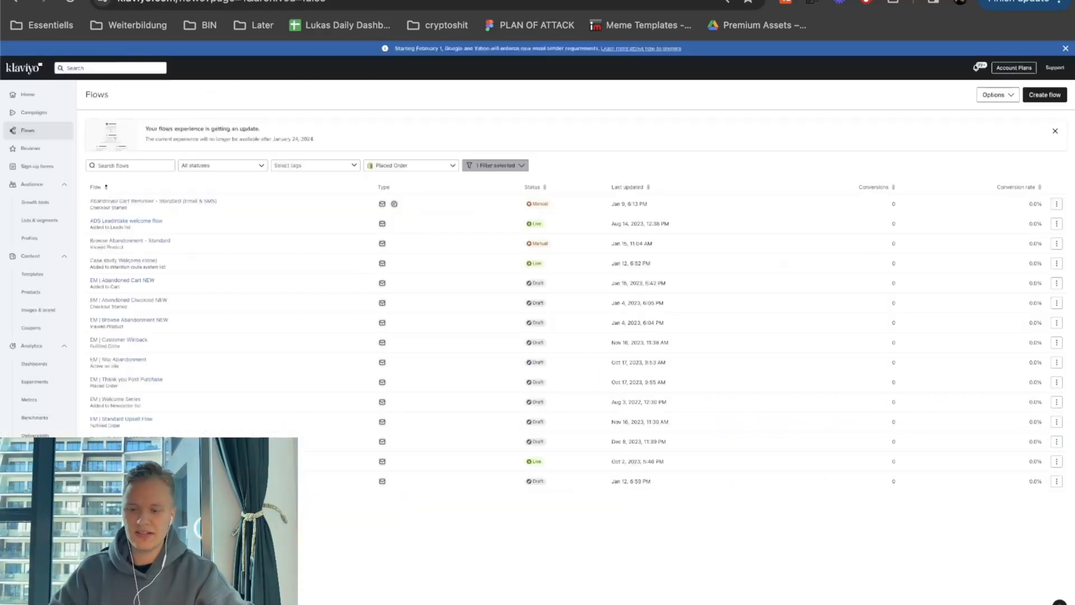
{"action": "left_click", "coordinate": [1055, 98]}
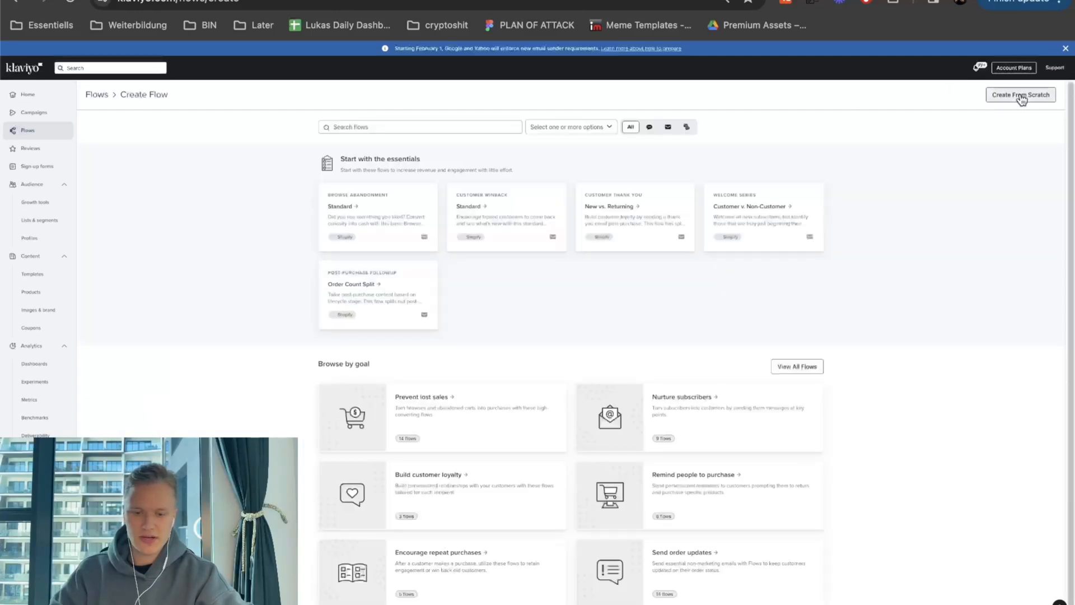
{"action": "left_click", "coordinate": [1018, 95]}
{"action": "left_click", "coordinate": [525, 158]}
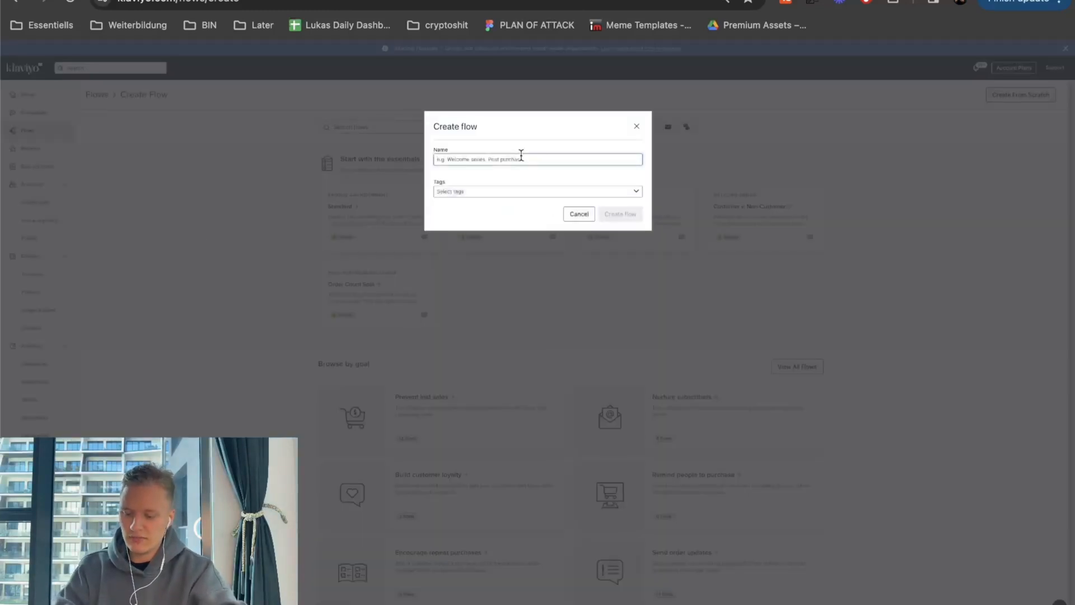
{"action": "type", "text": "HANK YOU SEQ"}
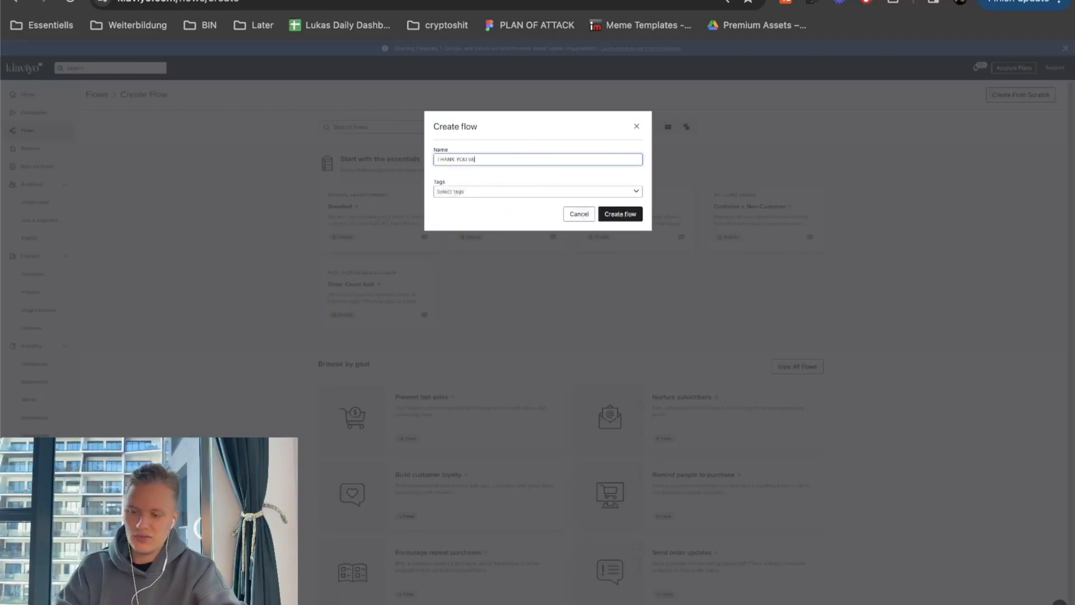
{"action": "type", "text": "UENCE"}
{"action": "left_click", "coordinate": [625, 218]}
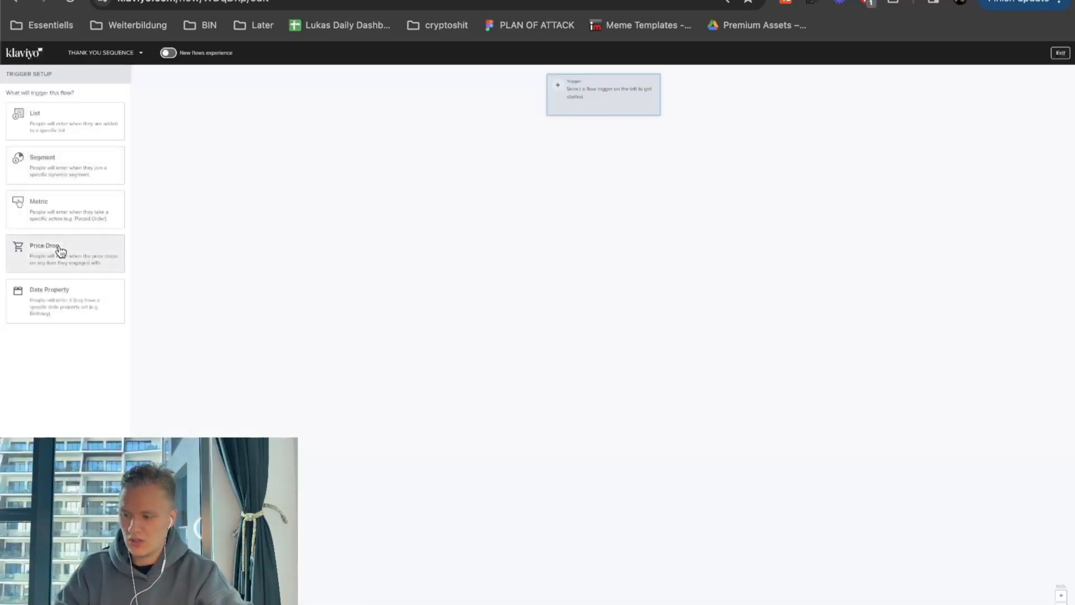
- Set the flow's trigger to the Placed Order metric and dismiss the notice in the trigger filter settings
{"action": "left_click", "coordinate": [77, 220]}
{"action": "left_click", "coordinate": [79, 148]}
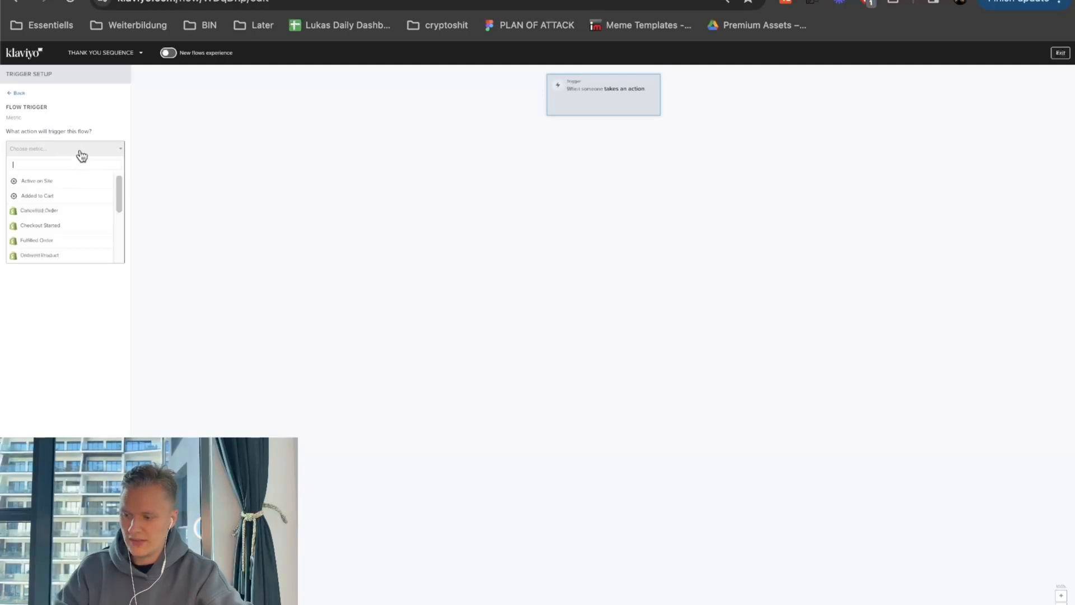
{"action": "type", "text": "Placed"}
{"action": "left_click", "coordinate": [68, 179]}
{"action": "left_click", "coordinate": [82, 178]}
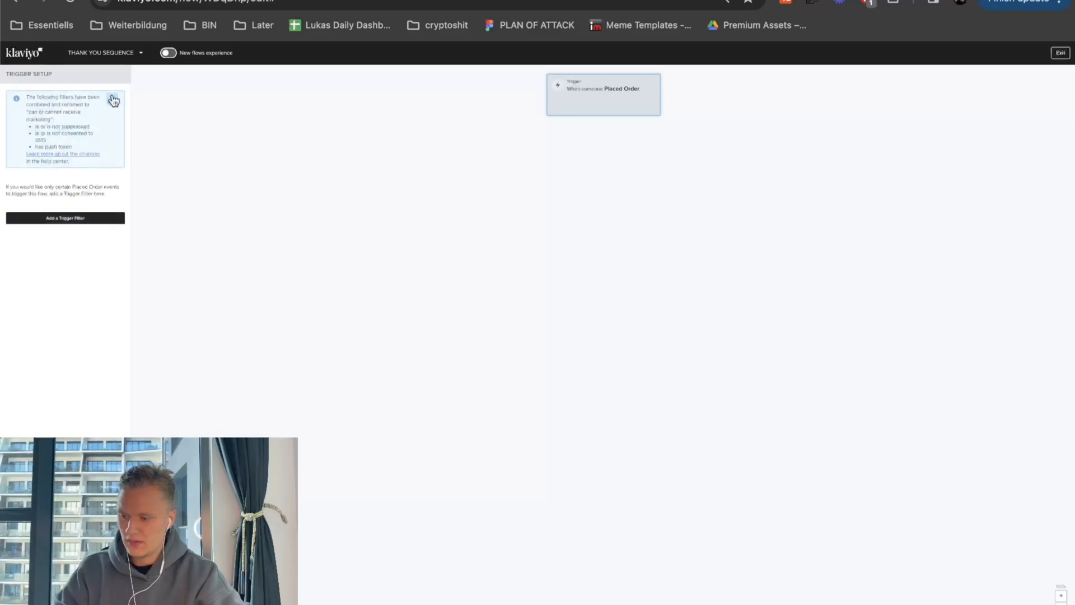
{"action": "left_click", "coordinate": [113, 101]}
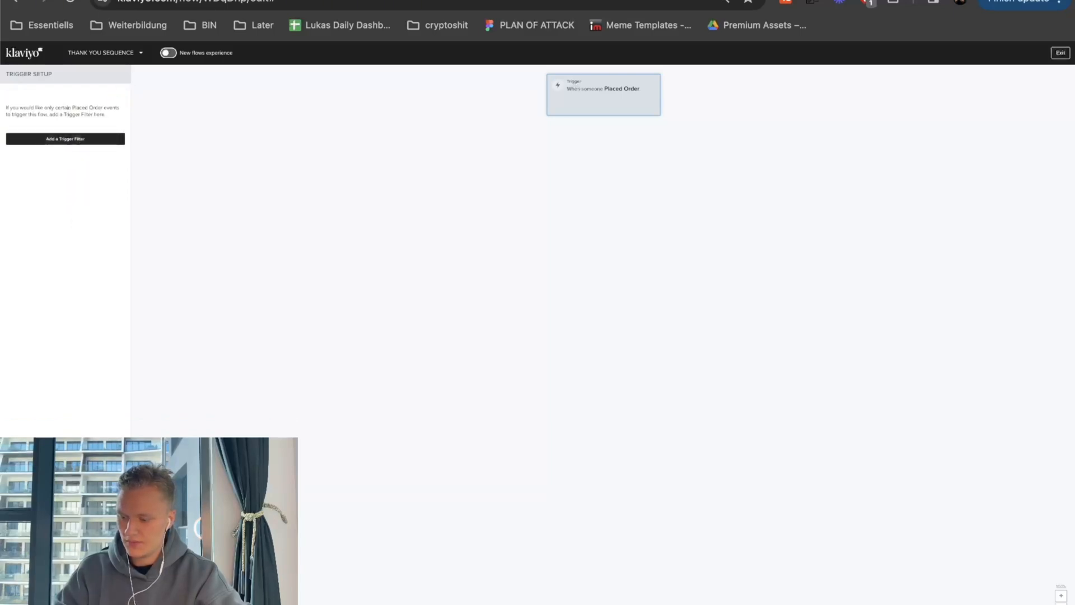
- Add a flow filter restricting the flow to people who Placed Order zero times since starting this flow, and finish the trigger setup
{"action": "left_click", "coordinate": [584, 110]}
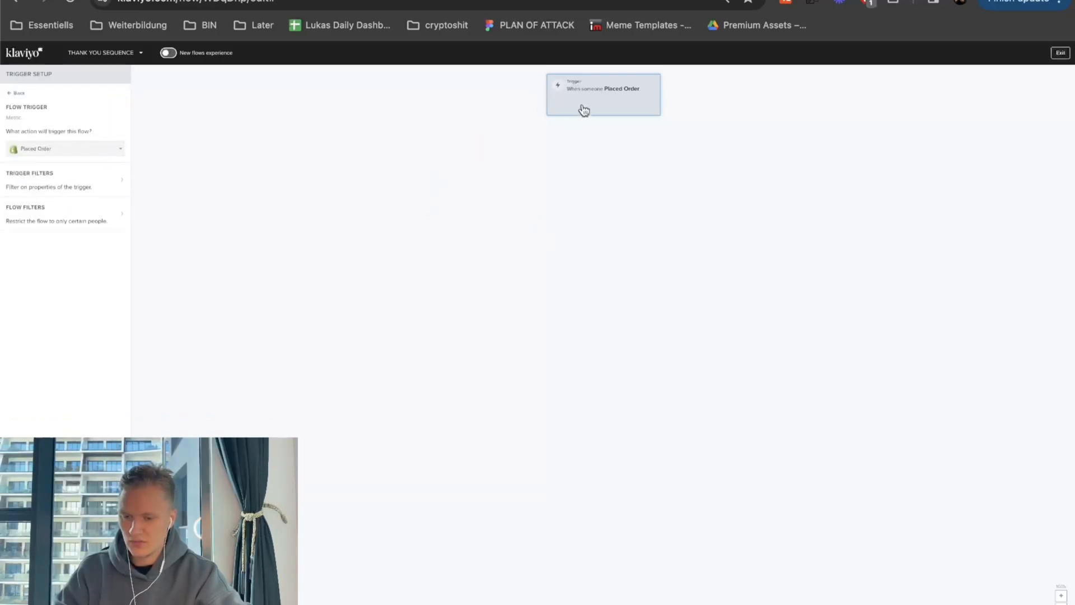
{"action": "left_click", "coordinate": [52, 214]}
{"action": "left_click", "coordinate": [76, 146]}
{"action": "left_click", "coordinate": [70, 144]}
{"action": "left_click", "coordinate": [66, 149]}
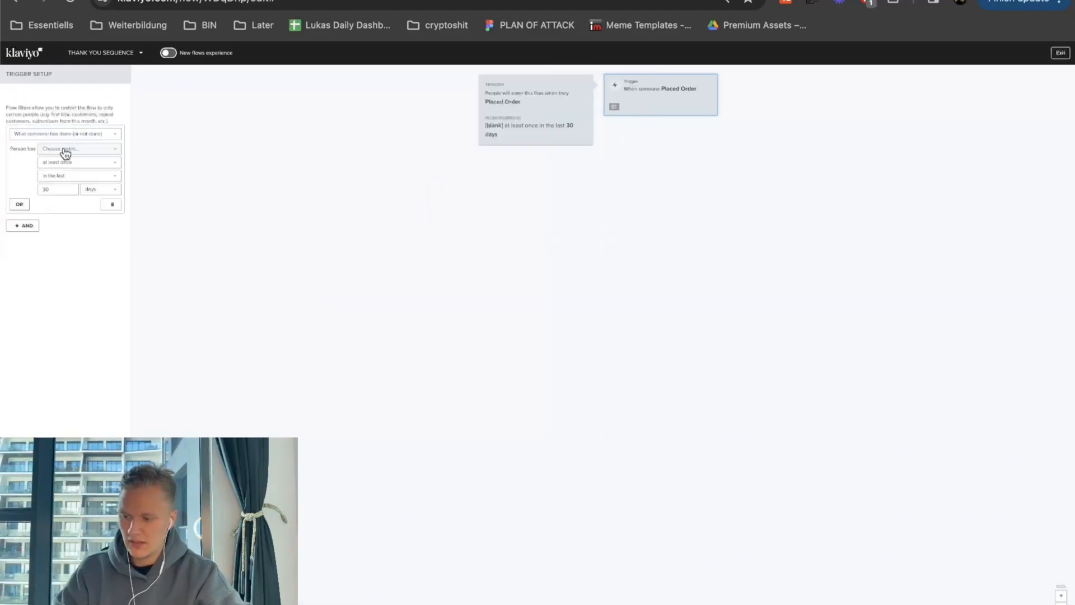
{"action": "left_click", "coordinate": [66, 149]}
{"action": "type", "text": "placed"}
{"action": "left_click", "coordinate": [69, 194]}
{"action": "left_click", "coordinate": [70, 161]}
{"action": "left_click", "coordinate": [67, 187]}
{"action": "left_click", "coordinate": [67, 178]}
{"action": "left_click", "coordinate": [72, 259]}
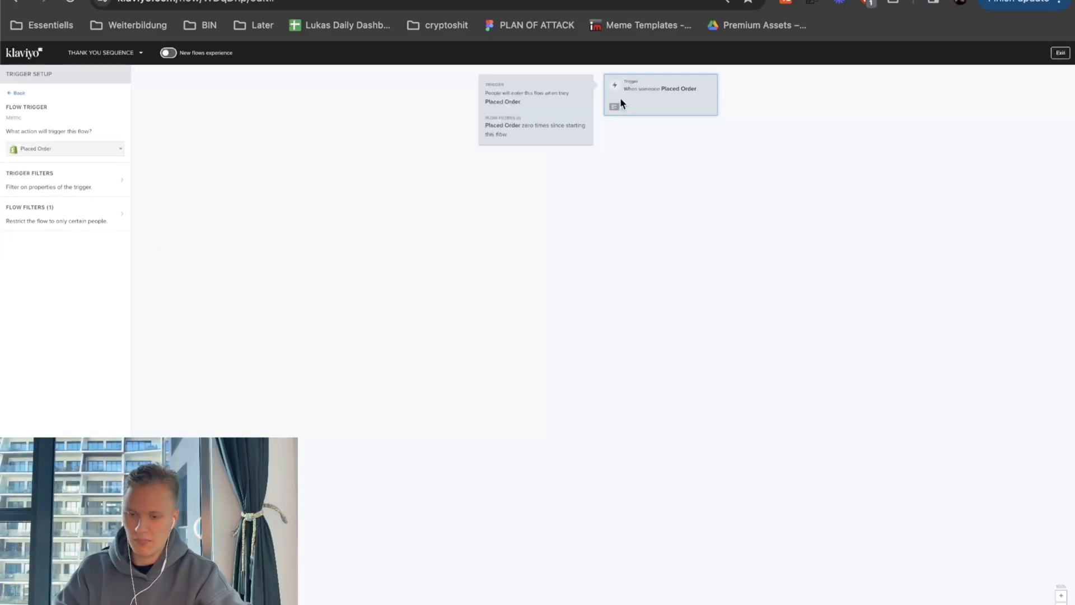
{"action": "left_click", "coordinate": [379, 247]}
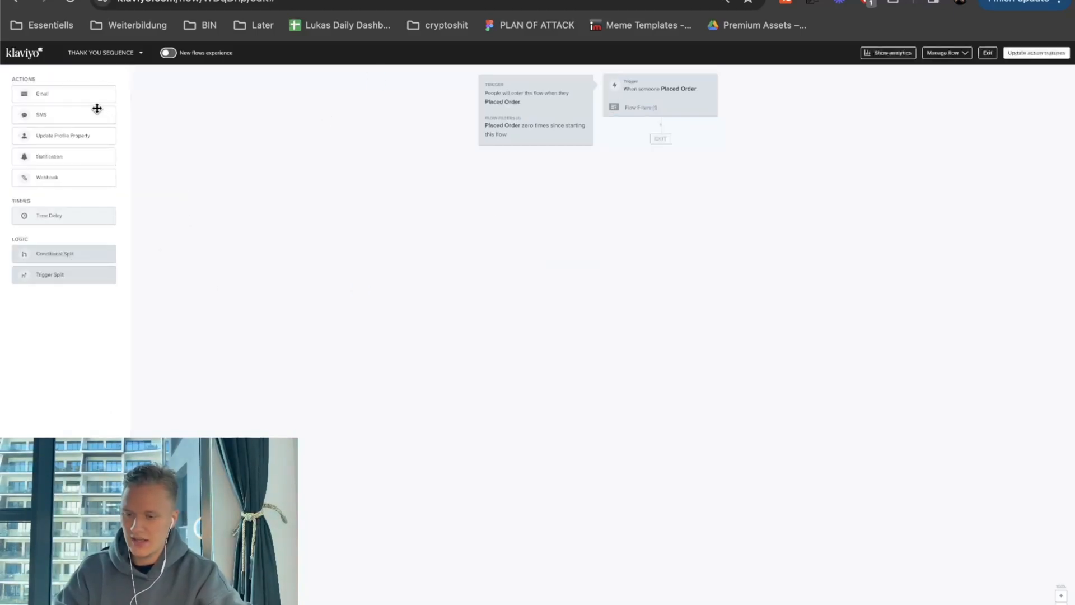
- Add an email action directly below the Placed Order trigger
{"action": "left_click_drag", "start_coordinate": [53, 98], "coordinate": [647, 127]}
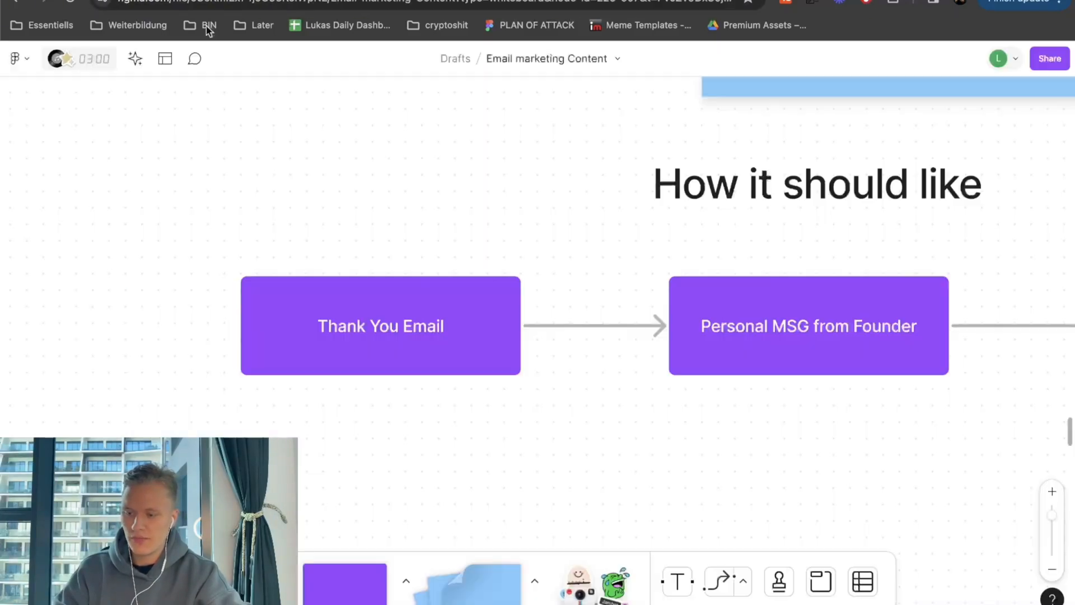
- Examine the "Thank You Email" and "Personal MSG from Founder" stages of the sequence on the FigJam board
{"action": "scroll", "coordinate": [328, 262], "scroll_direction": "left", "scroll_amount": 3}
{"action": "scroll", "coordinate": [328, 259], "scroll_direction": "up", "scroll_amount": 1}
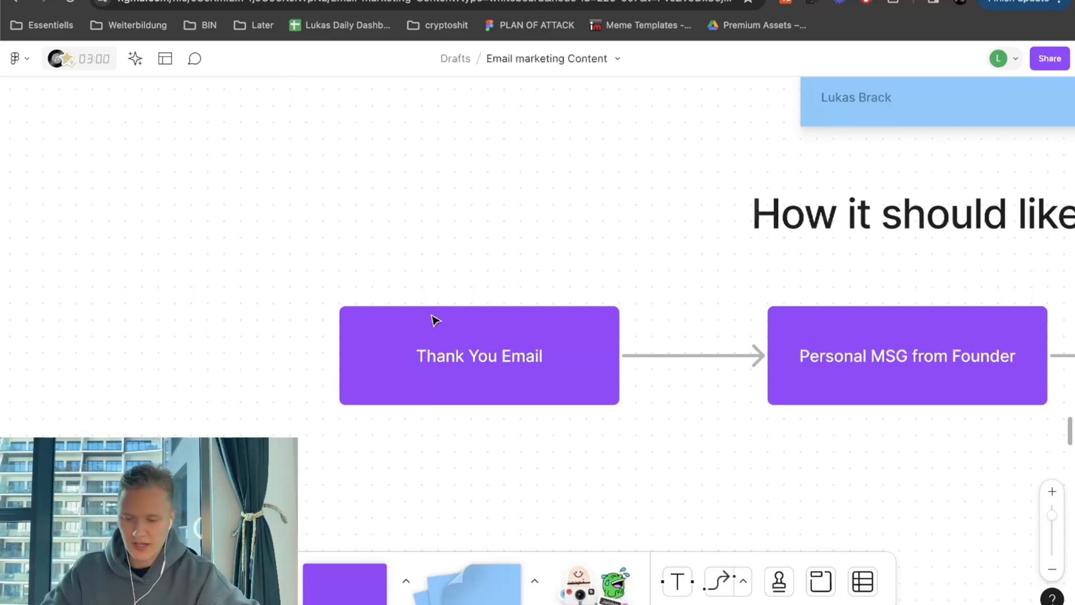
{"action": "scroll", "coordinate": [478, 330], "scroll_direction": "right", "scroll_amount": 5}
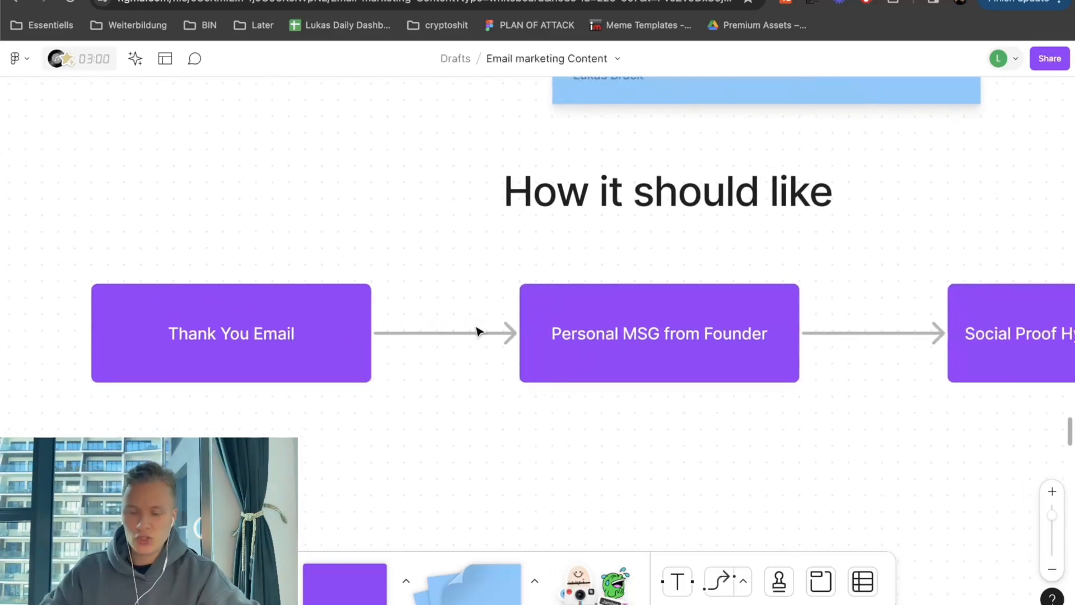
{"action": "scroll", "coordinate": [496, 332], "scroll_direction": "right", "scroll_amount": 1}
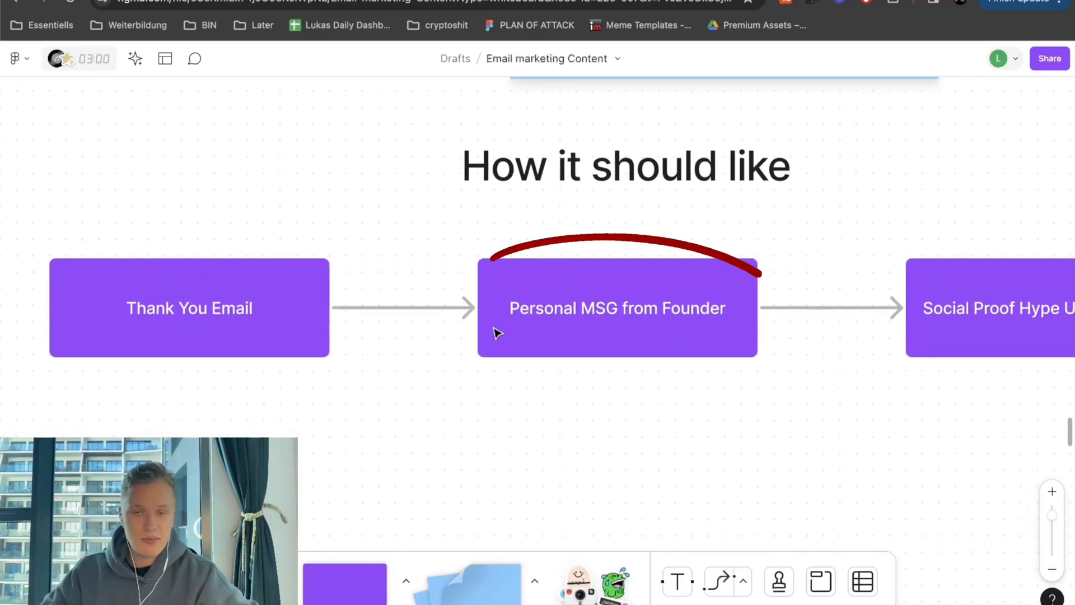
{"action": "scroll", "coordinate": [497, 333], "scroll_direction": "right", "scroll_amount": 1}
{"action": "scroll", "coordinate": [495, 332], "scroll_direction": "right", "scroll_amount": 1}
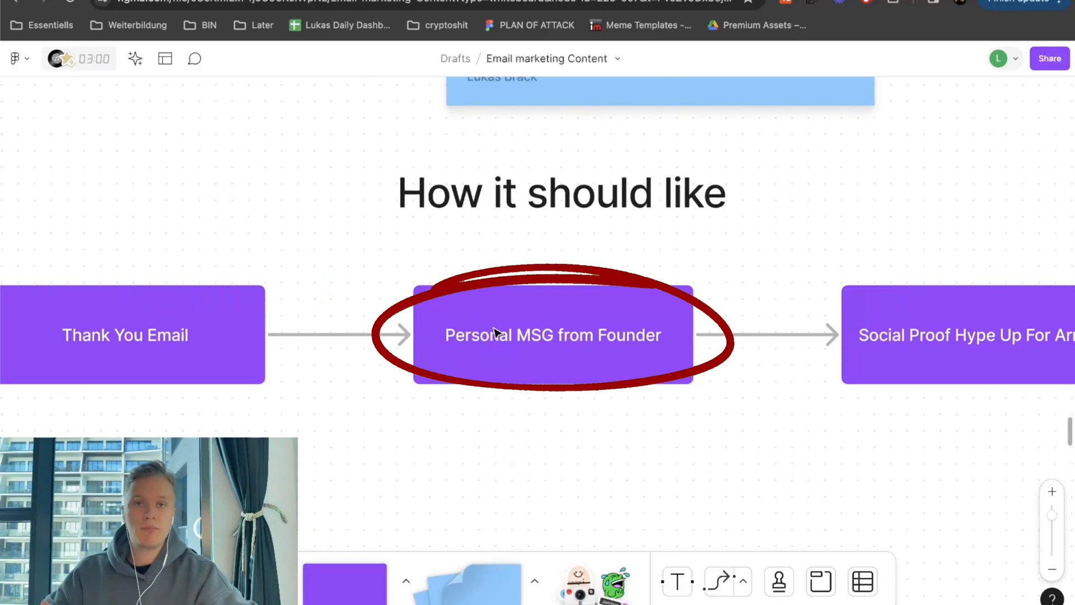